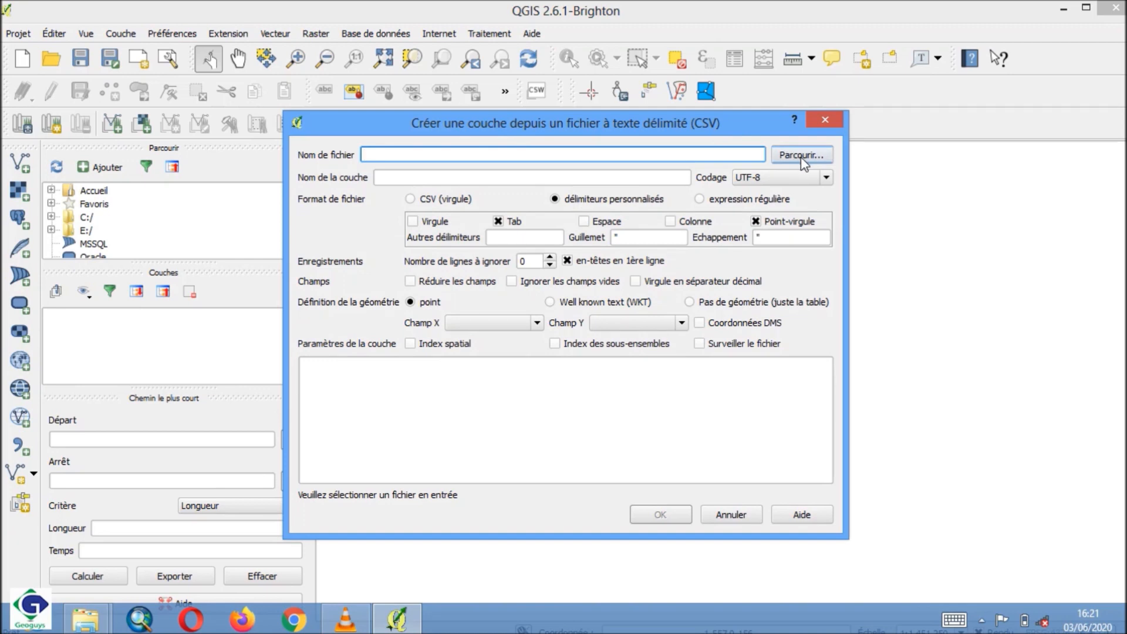
- Load the Collar1 CSV file from the Desktop (Bureau) as the delimited text source
{"action": "left_click", "coordinate": [802, 158]}
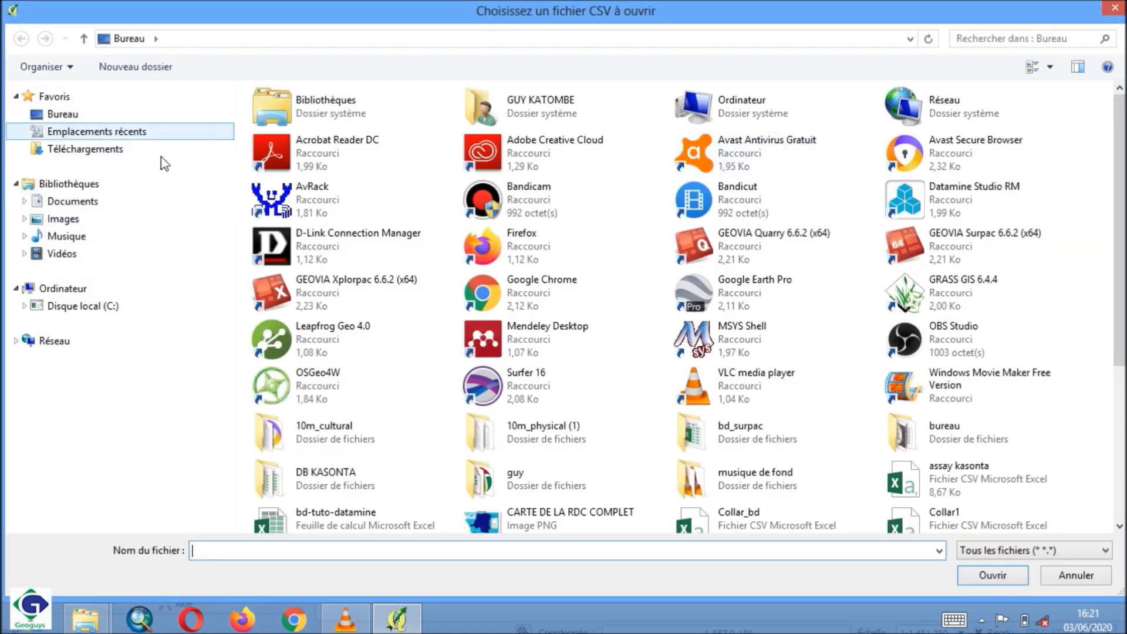
{"action": "left_click", "coordinate": [80, 116]}
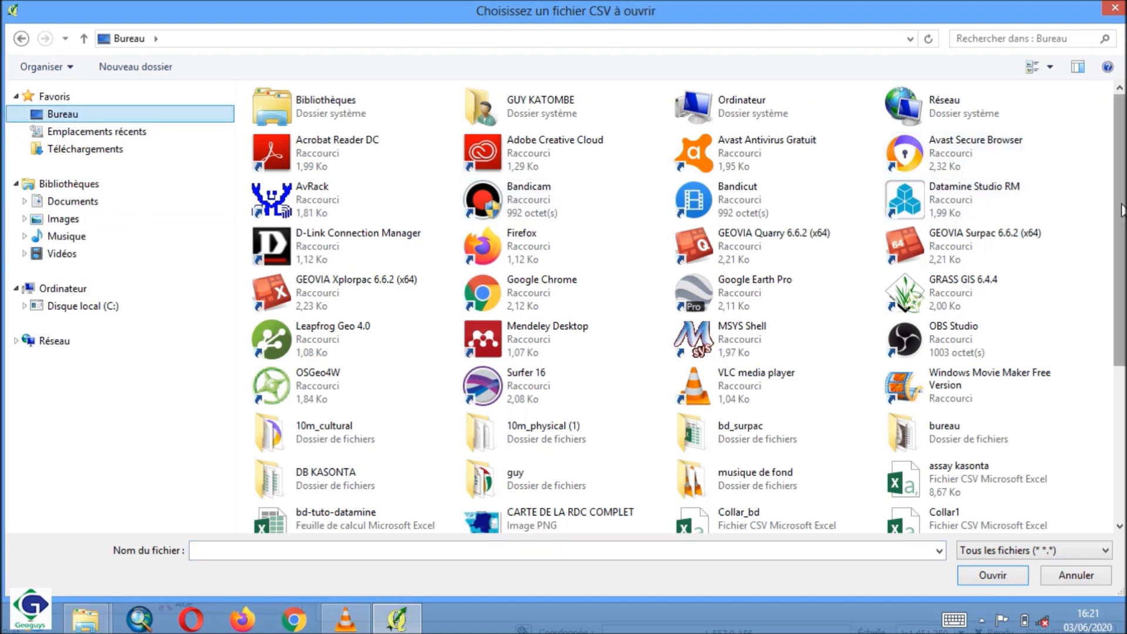
{"action": "left_click_drag", "start_coordinate": [1121, 214], "coordinate": [1121, 329]}
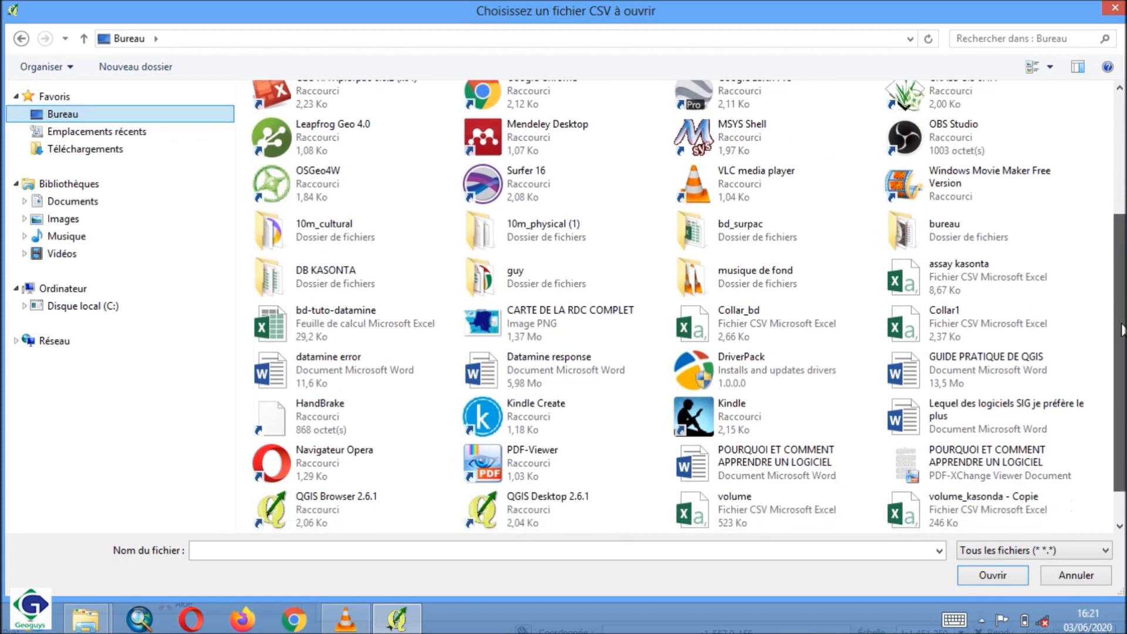
{"action": "left_click", "coordinate": [961, 322]}
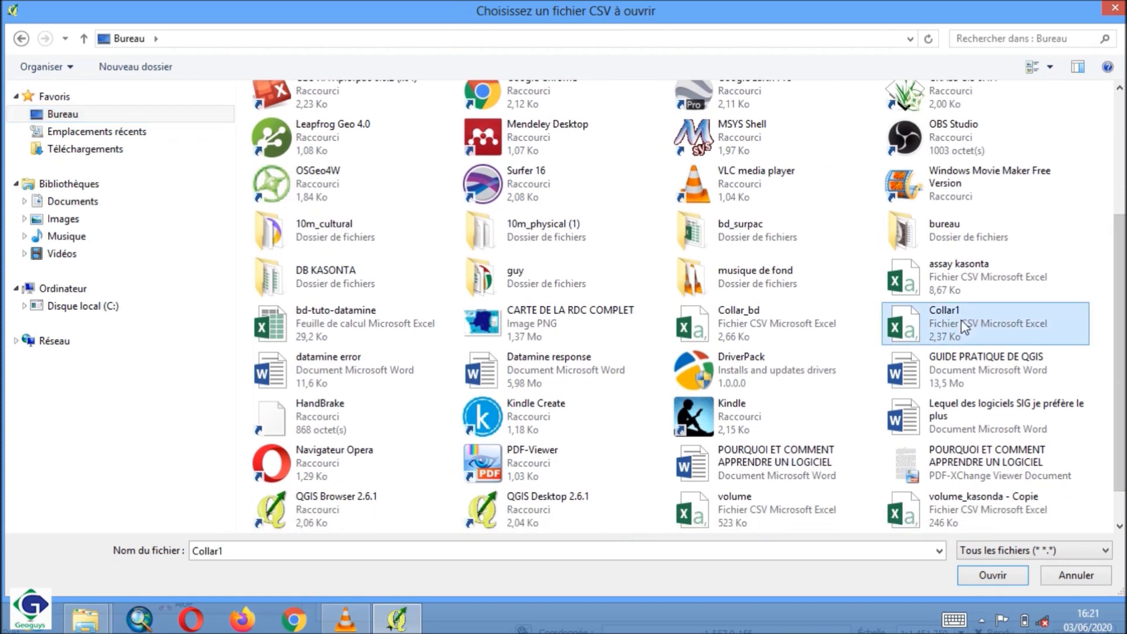
{"action": "left_click", "coordinate": [989, 580]}
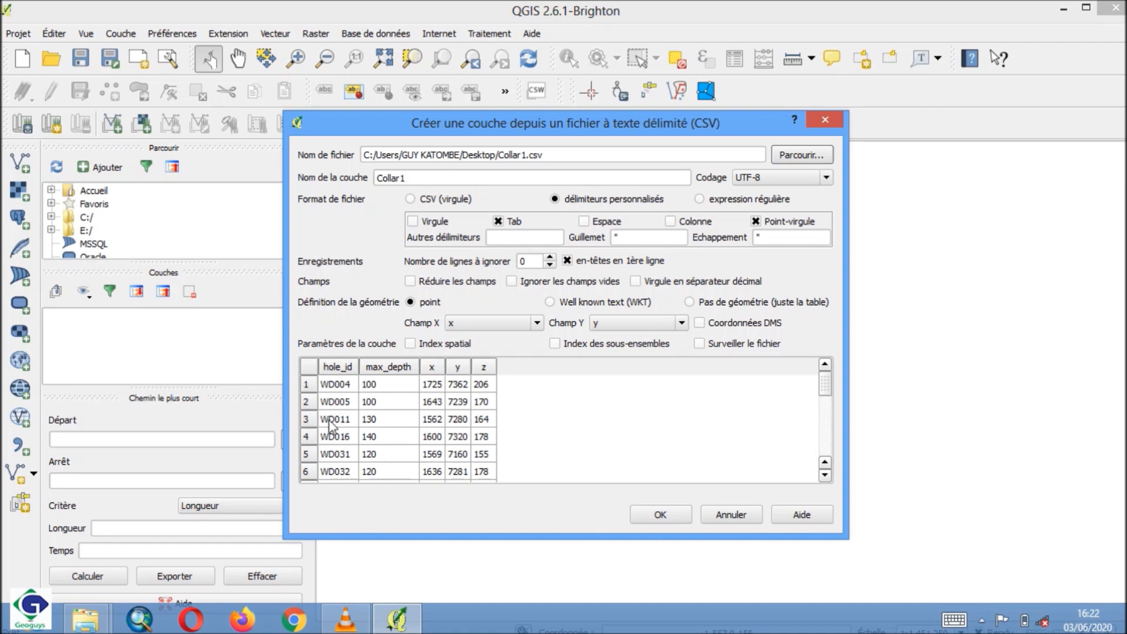
- Examine the hole_id, max_depth, x and y columns in the first row of the sample data
{"action": "left_click", "coordinate": [435, 384]}
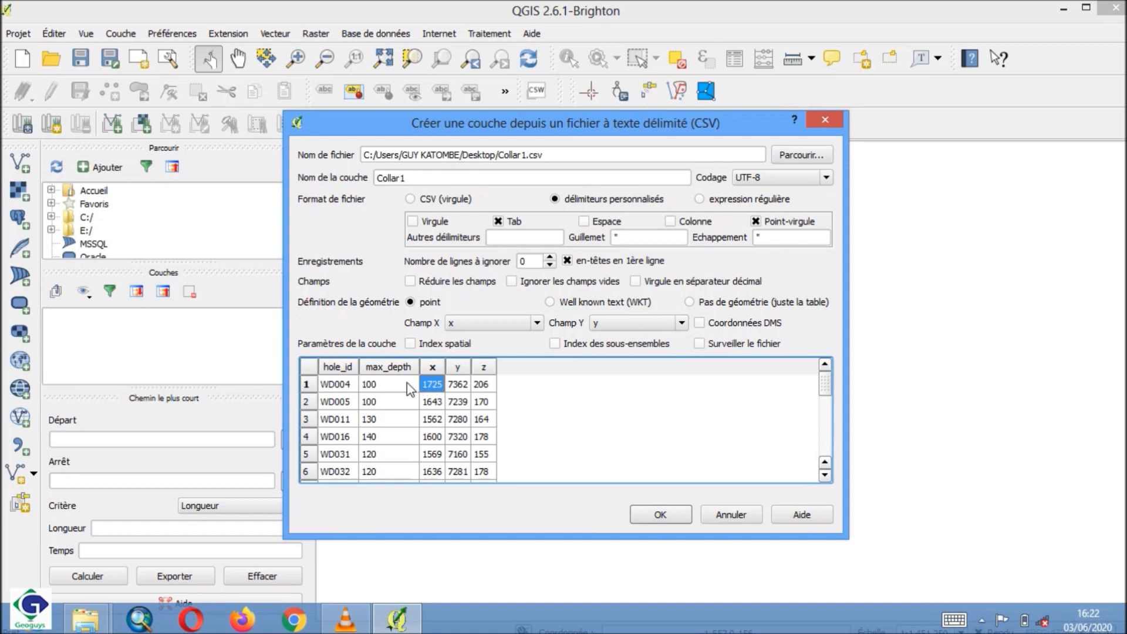
{"action": "left_click", "coordinate": [405, 387]}
{"action": "left_click", "coordinate": [339, 387]}
{"action": "left_click", "coordinate": [370, 387]}
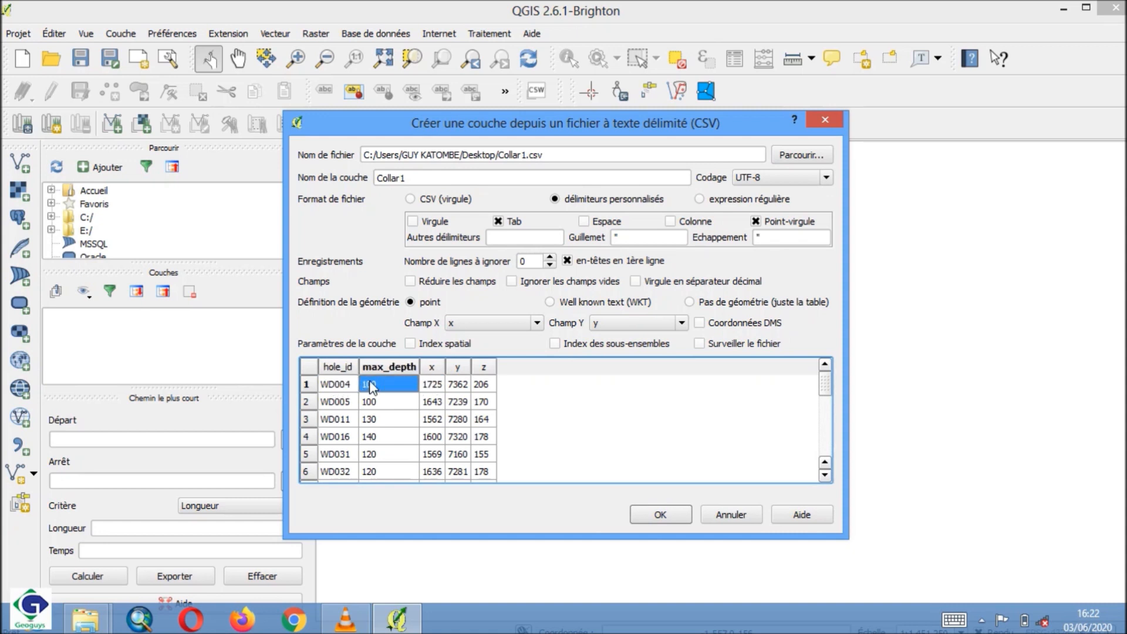
{"action": "left_click", "coordinate": [437, 387]}
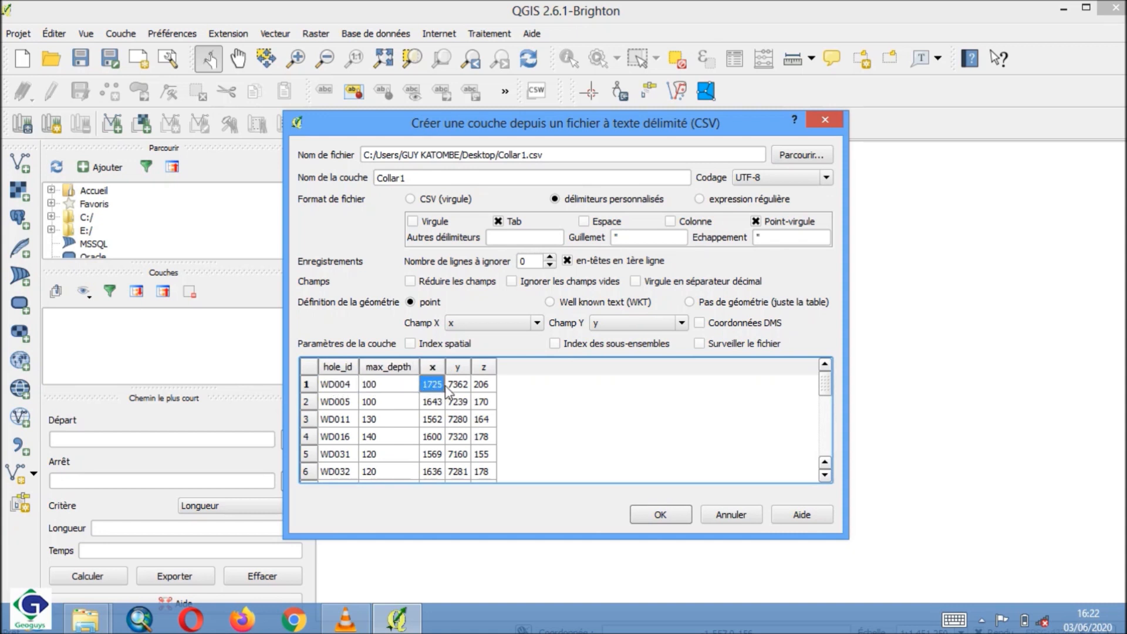
{"action": "left_click", "coordinate": [458, 388]}
{"action": "left_click", "coordinate": [333, 388]}
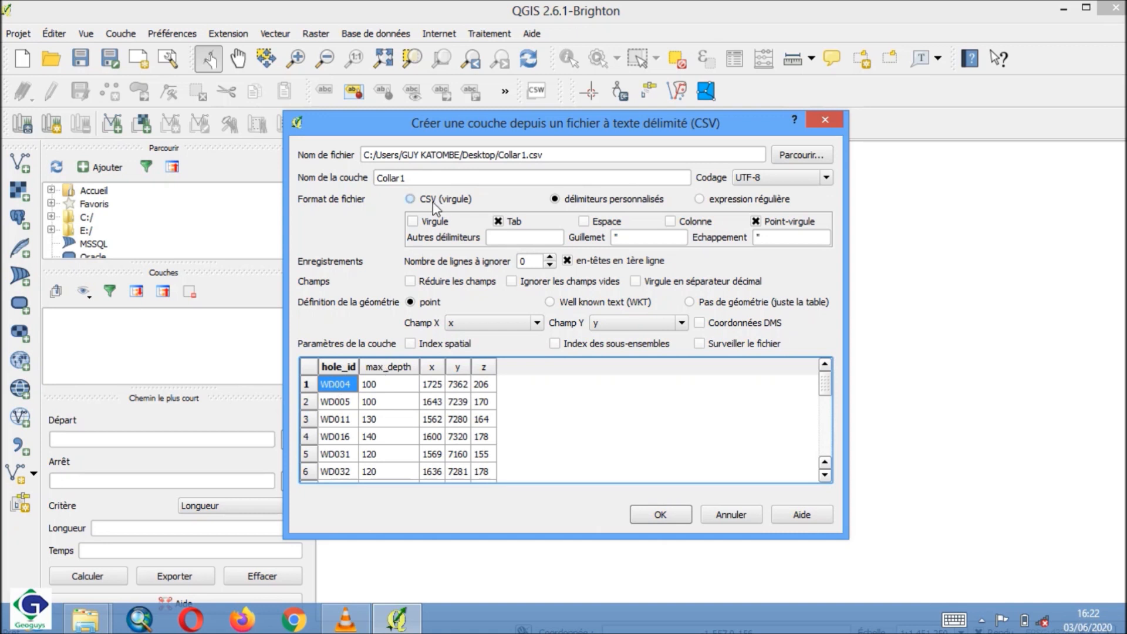
- Try the comma CSV and regular expression file formats, and return to custom delimiters
{"action": "left_click", "coordinate": [412, 200]}
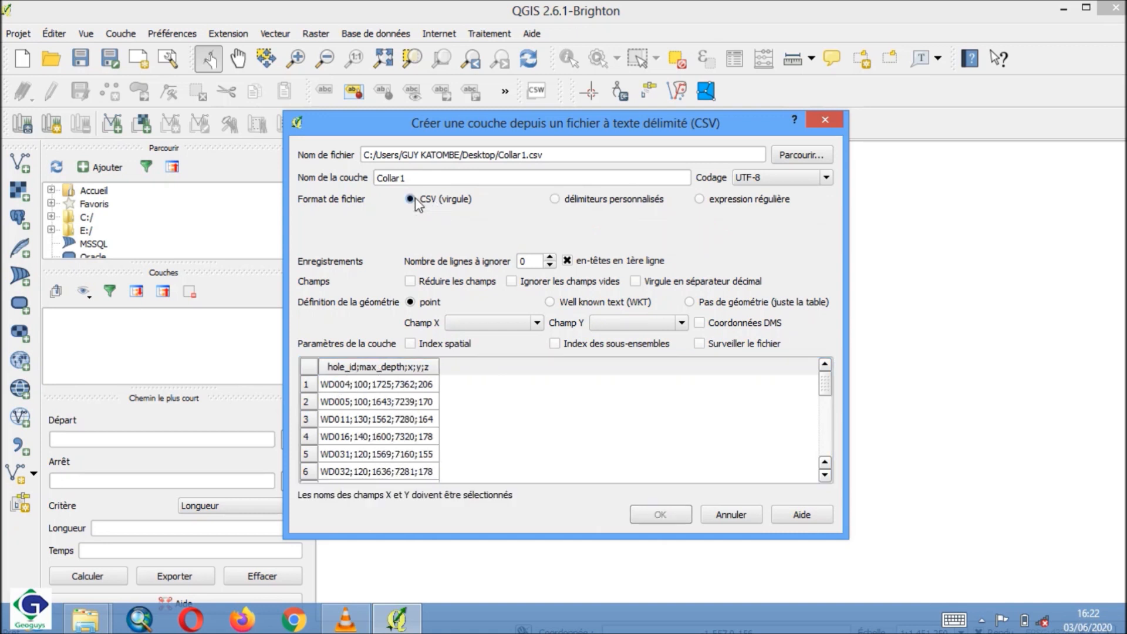
{"action": "left_click", "coordinate": [555, 199]}
{"action": "left_click", "coordinate": [704, 200]}
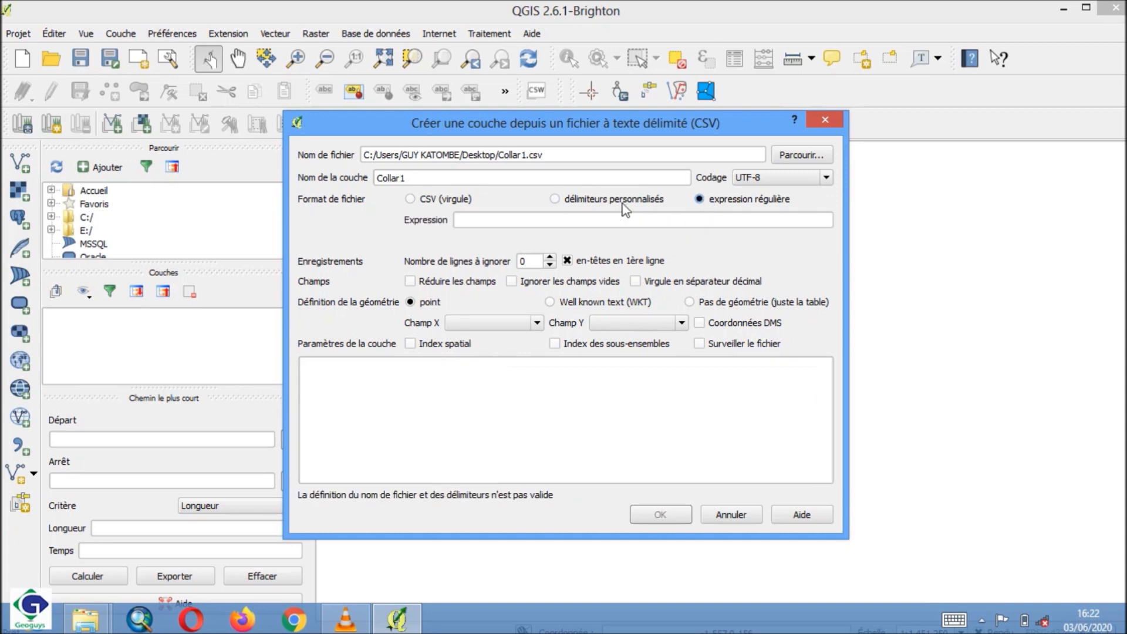
{"action": "left_click", "coordinate": [555, 200]}
{"action": "left_click", "coordinate": [411, 199]}
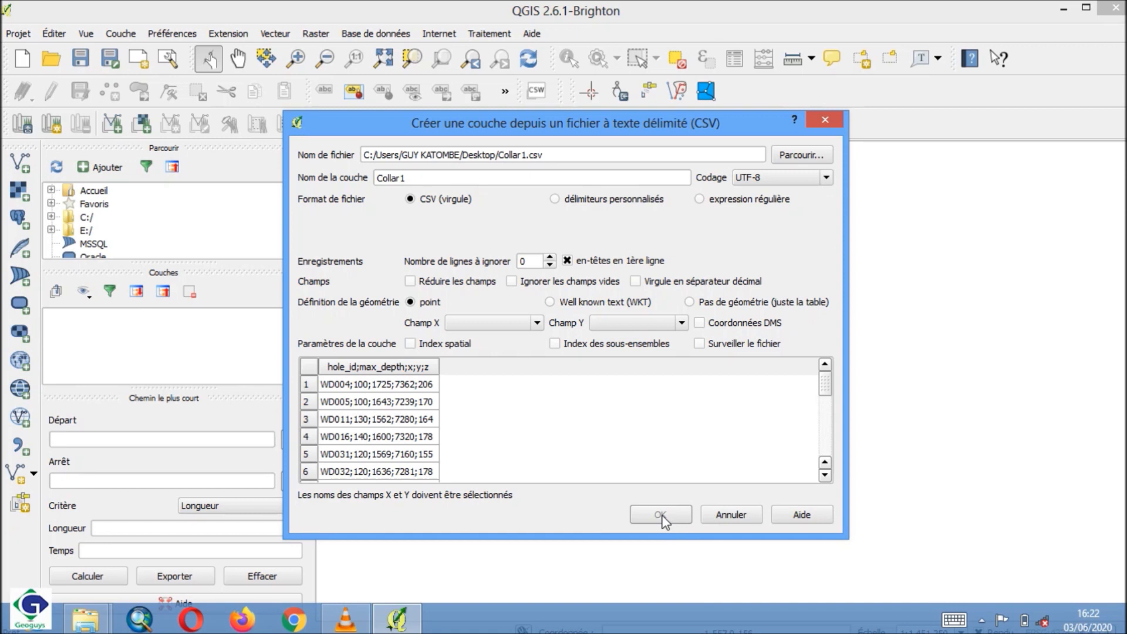
{"action": "left_click", "coordinate": [556, 199]}
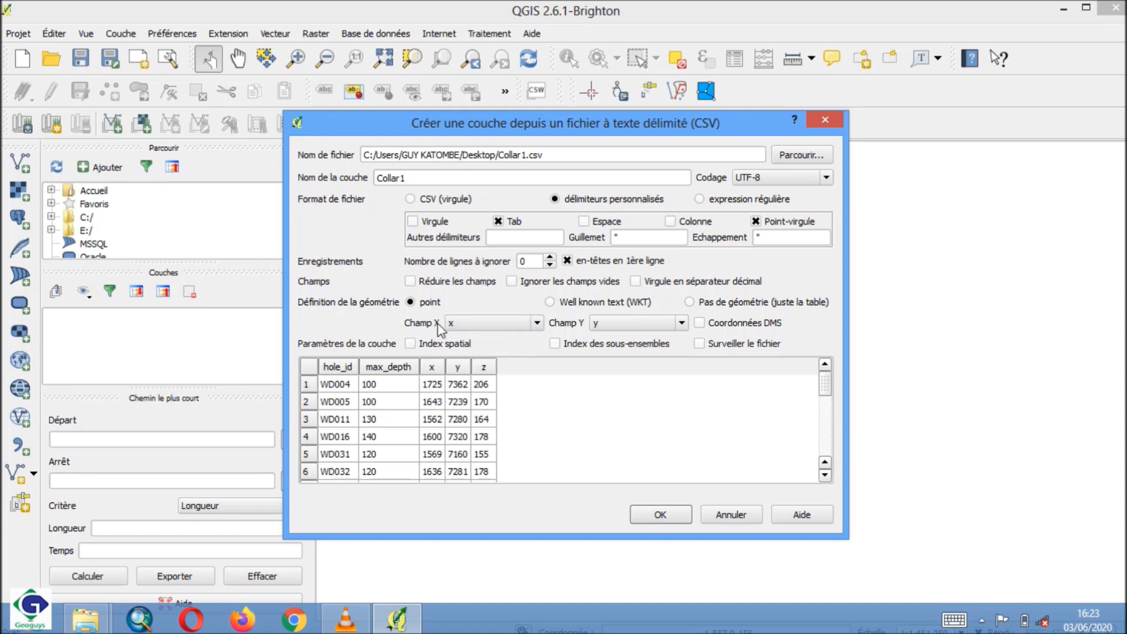
- Assign x as the X field and y as the Y field, and accept the delimited text import
{"action": "left_click", "coordinate": [531, 323]}
{"action": "left_click", "coordinate": [489, 359]}
{"action": "left_click", "coordinate": [681, 322]}
{"action": "left_click", "coordinate": [639, 371]}
{"action": "left_click", "coordinate": [660, 515]}
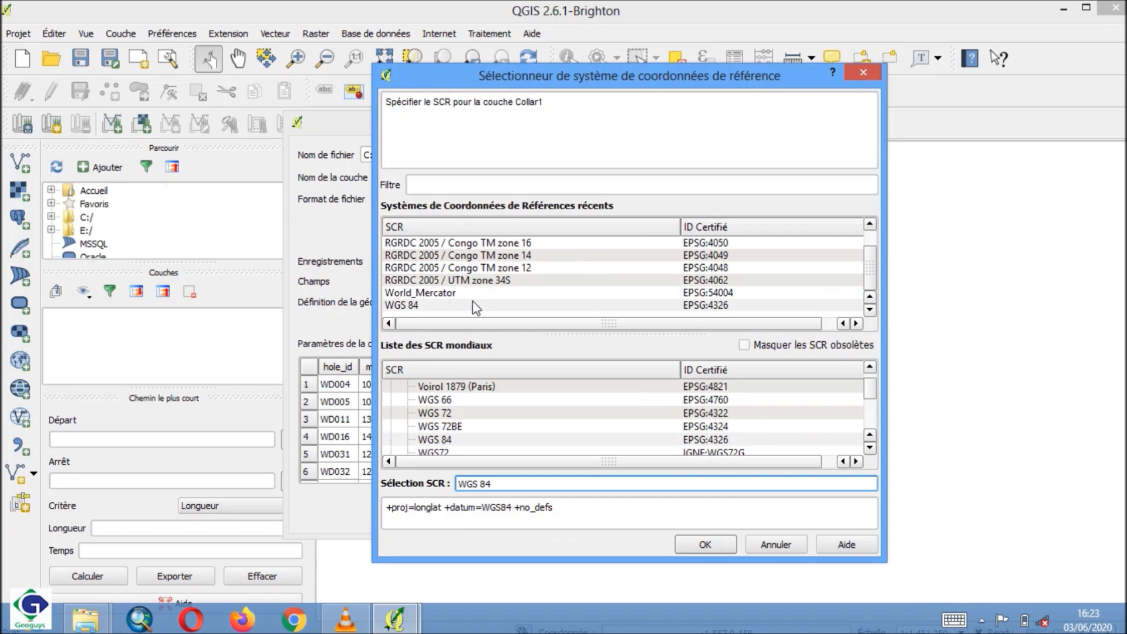
- Assign the WGS 84 (EPSG:4326) coordinate reference system to the Collar1 layer
{"action": "left_click", "coordinate": [432, 308]}
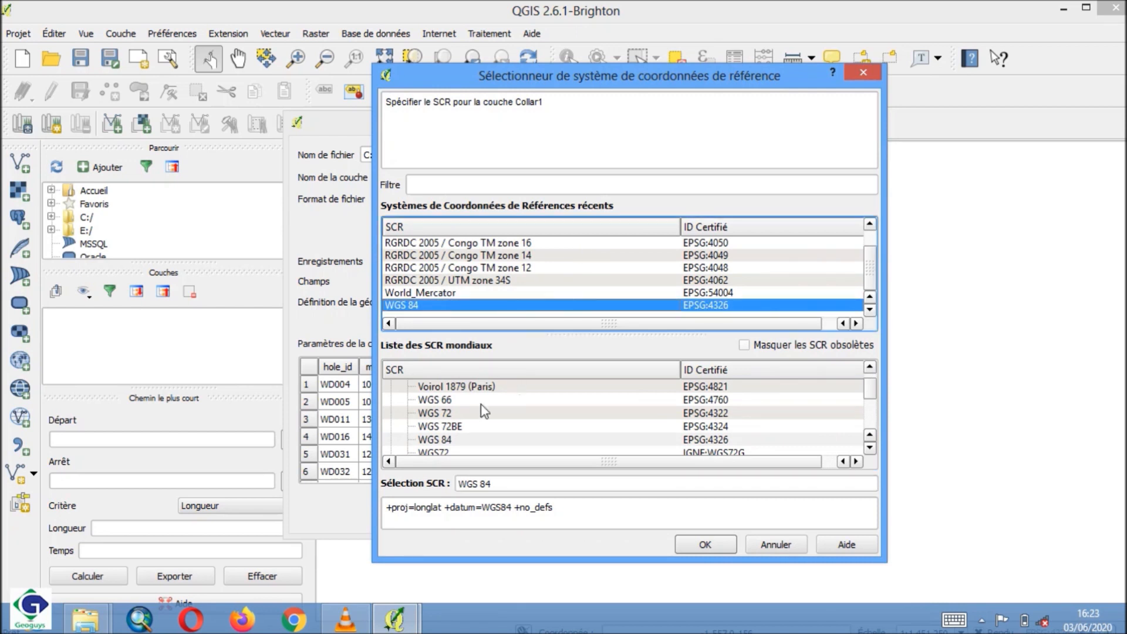
{"action": "left_click", "coordinate": [434, 440]}
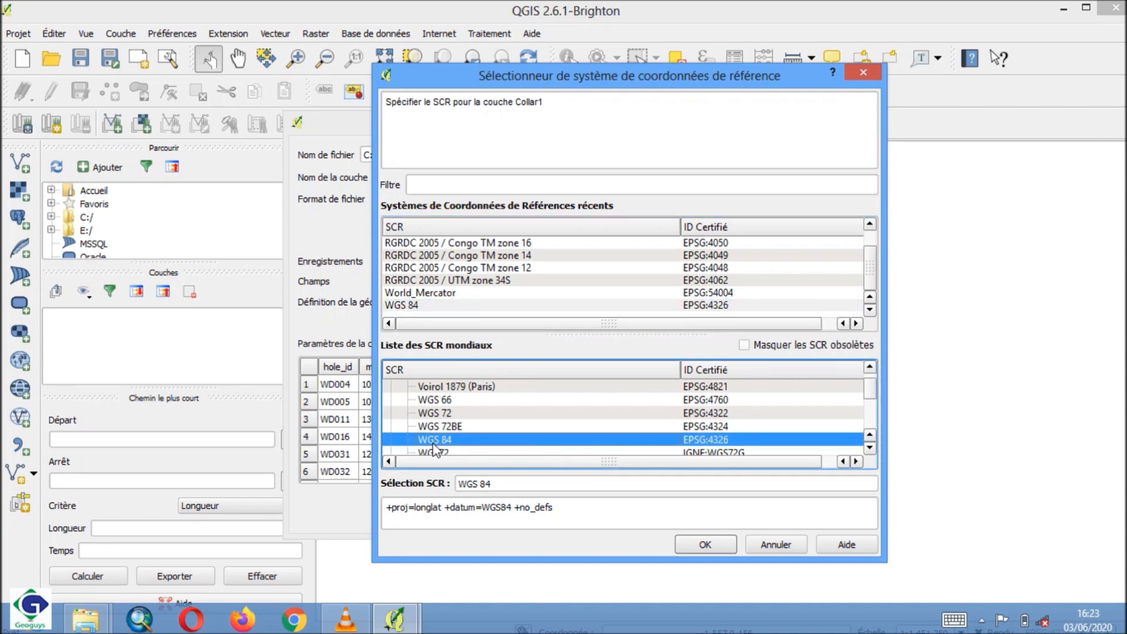
{"action": "left_click", "coordinate": [706, 544]}
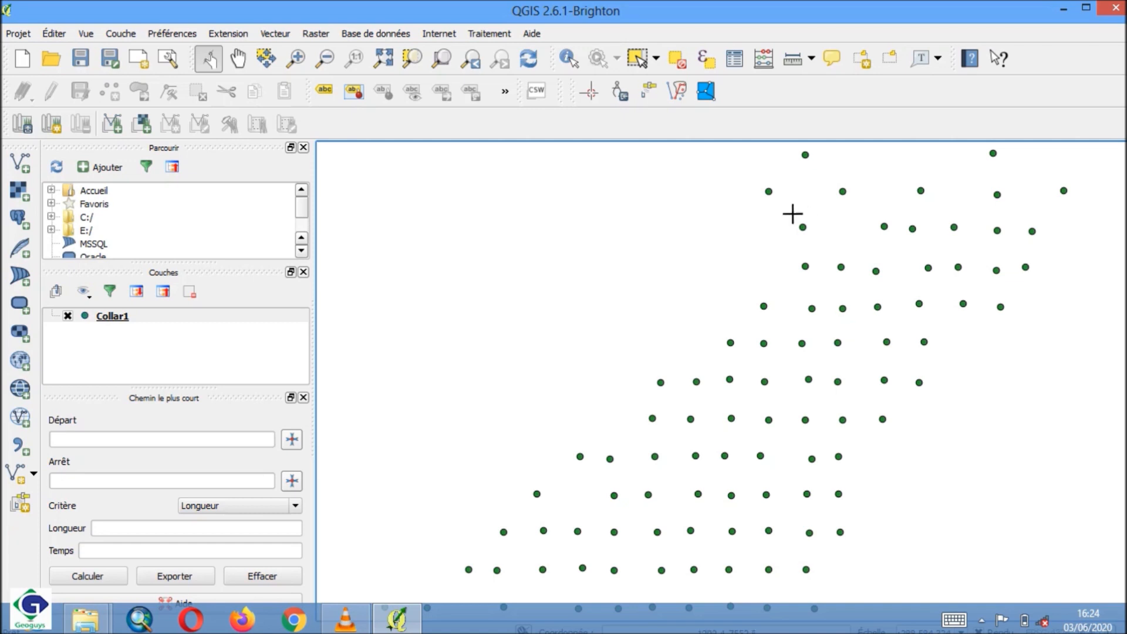
- Open the properties of the Collar1 layer
{"action": "left_click", "coordinate": [117, 320]}
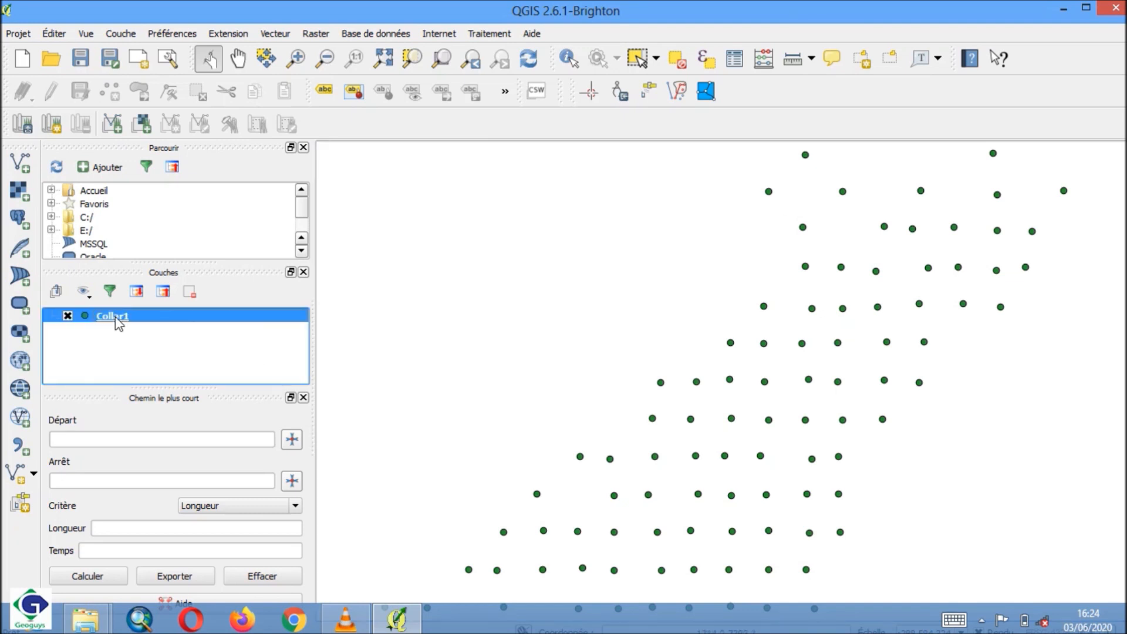
{"action": "right_click", "coordinate": [118, 324]}
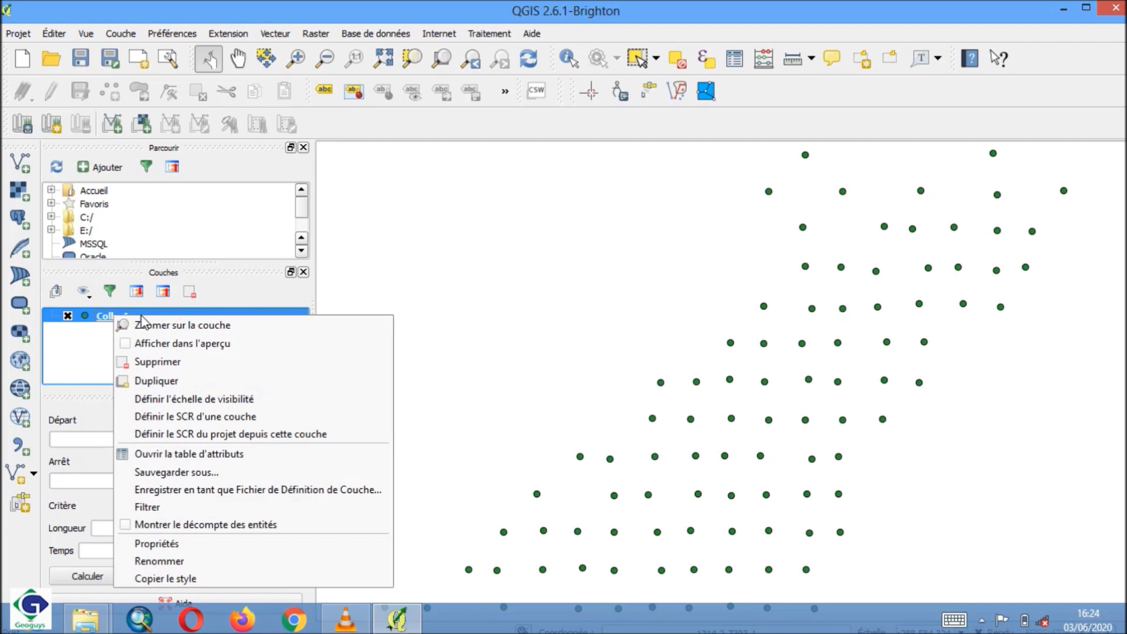
{"action": "left_click", "coordinate": [177, 545]}
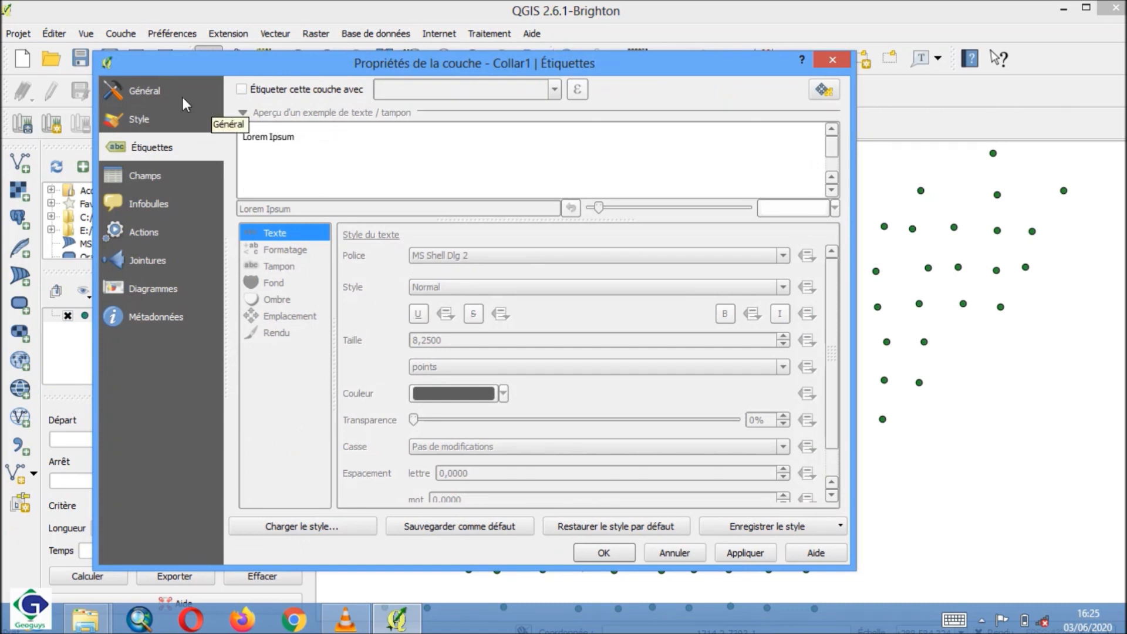
- Review the Collar1 property pages one by one, from General through Style, Labels, Fields and Joins to Metadata
{"action": "left_click", "coordinate": [168, 101]}
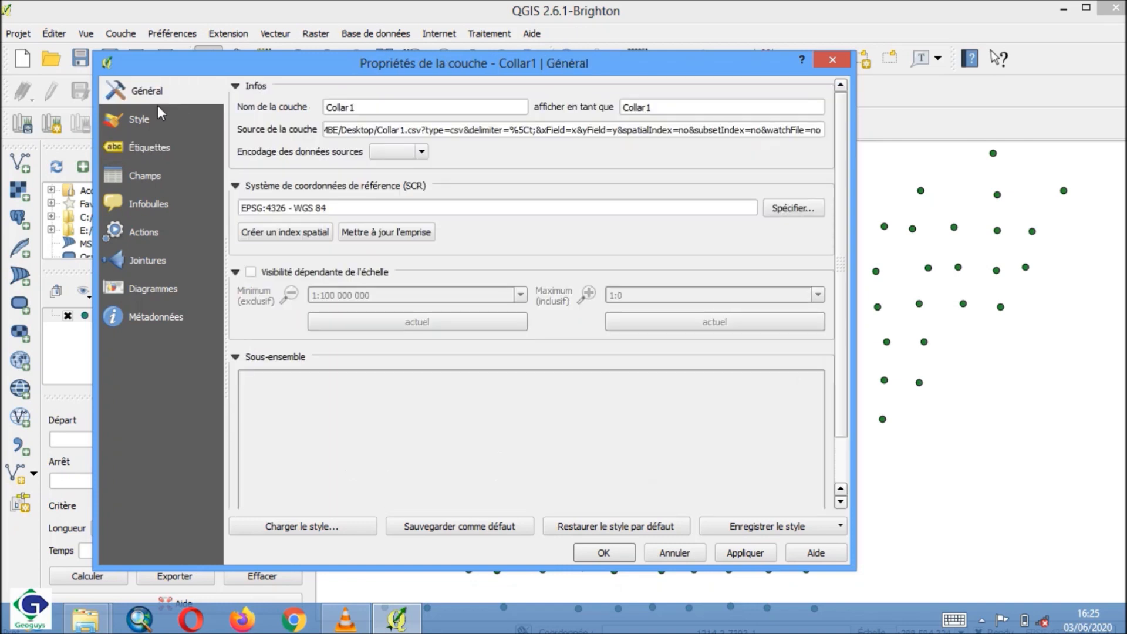
{"action": "left_click", "coordinate": [146, 122]}
{"action": "left_click", "coordinate": [148, 152]}
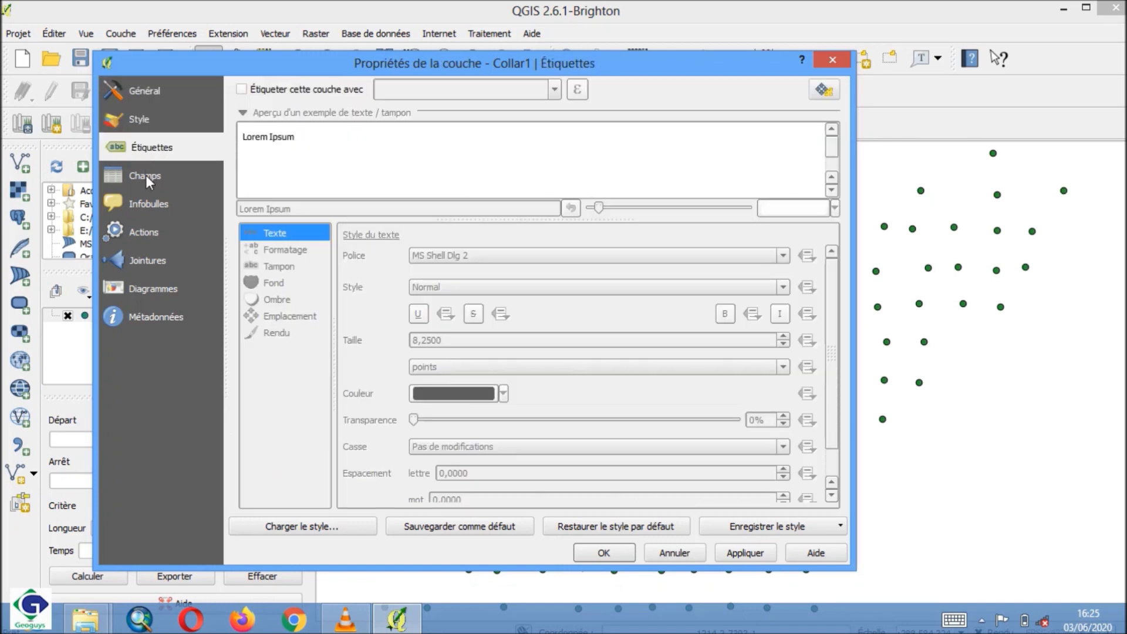
{"action": "left_click", "coordinate": [150, 179]}
{"action": "left_click", "coordinate": [152, 207]}
{"action": "left_click", "coordinate": [152, 234]}
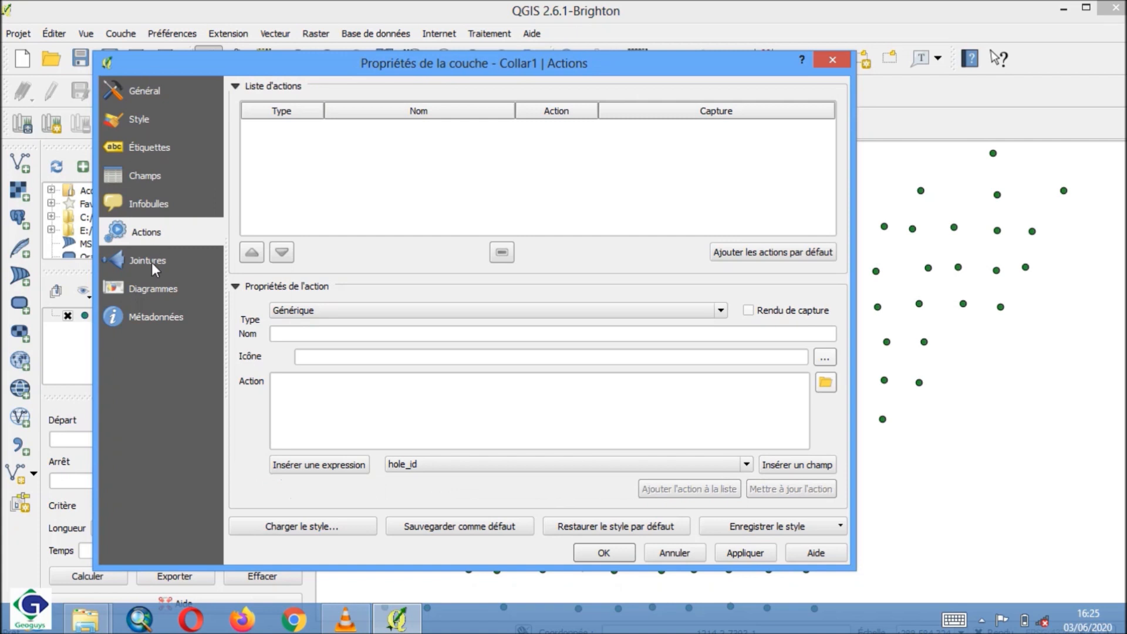
{"action": "left_click", "coordinate": [154, 263]}
{"action": "left_click", "coordinate": [156, 294]}
{"action": "left_click", "coordinate": [156, 318]}
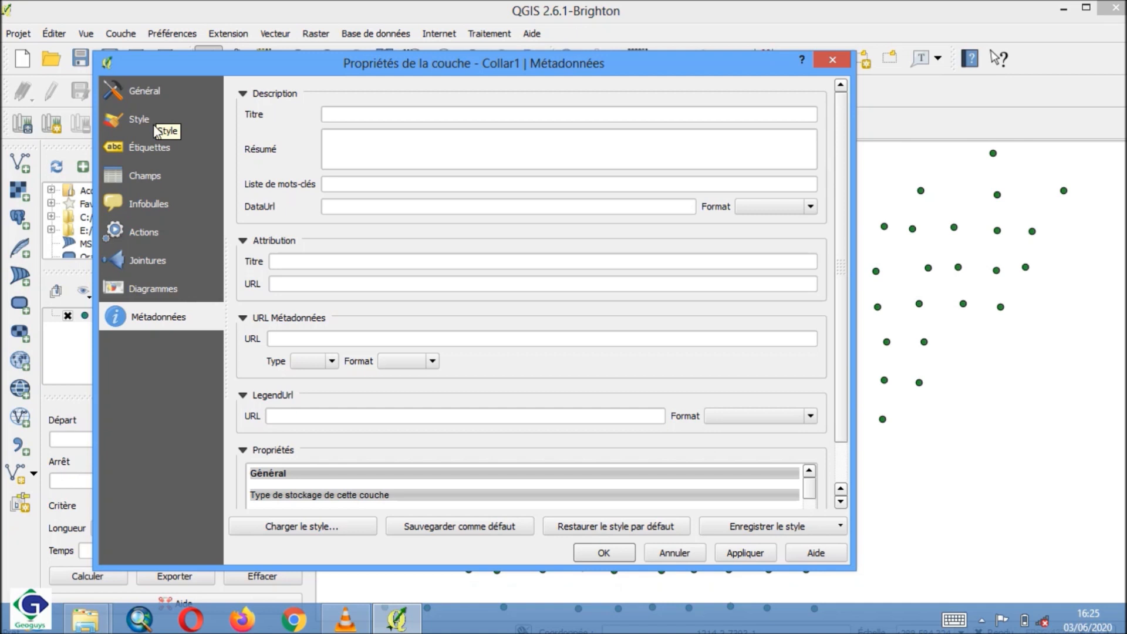
- Label the Collar1 points with the hole_id field, apply it, and check the labels on the map
{"action": "left_click", "coordinate": [151, 154]}
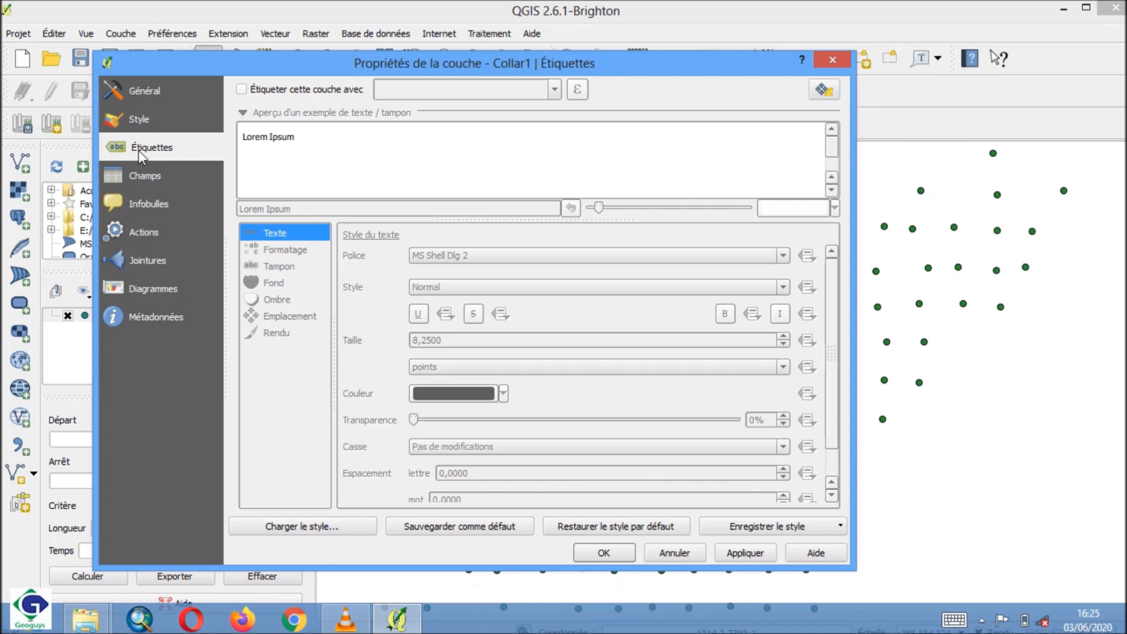
{"action": "left_click", "coordinate": [241, 89]}
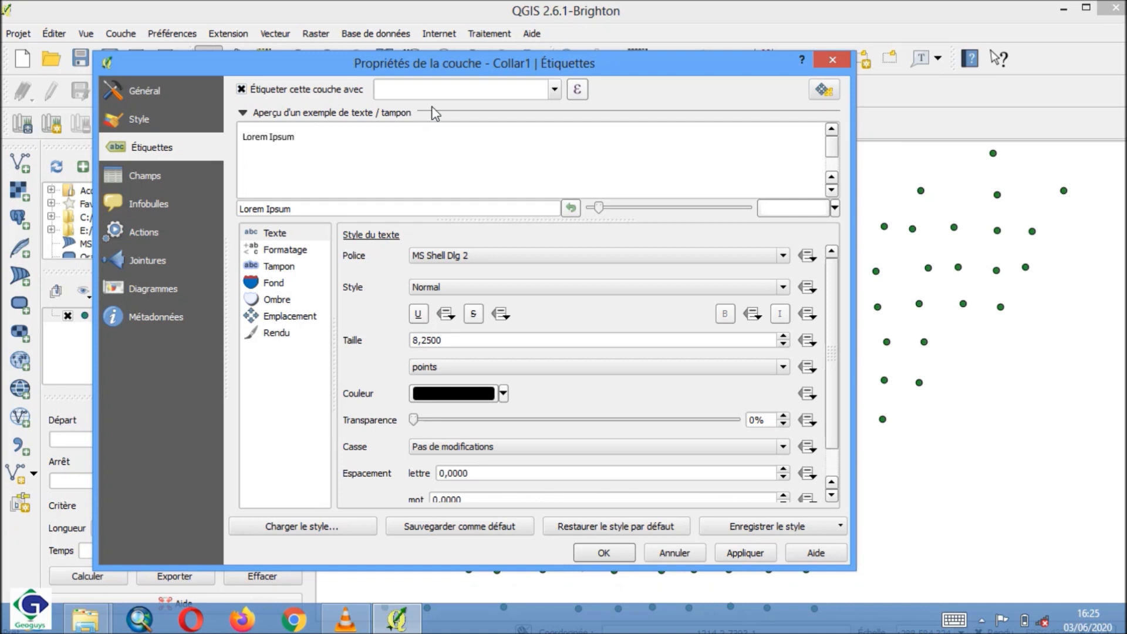
{"action": "left_click", "coordinate": [554, 89]}
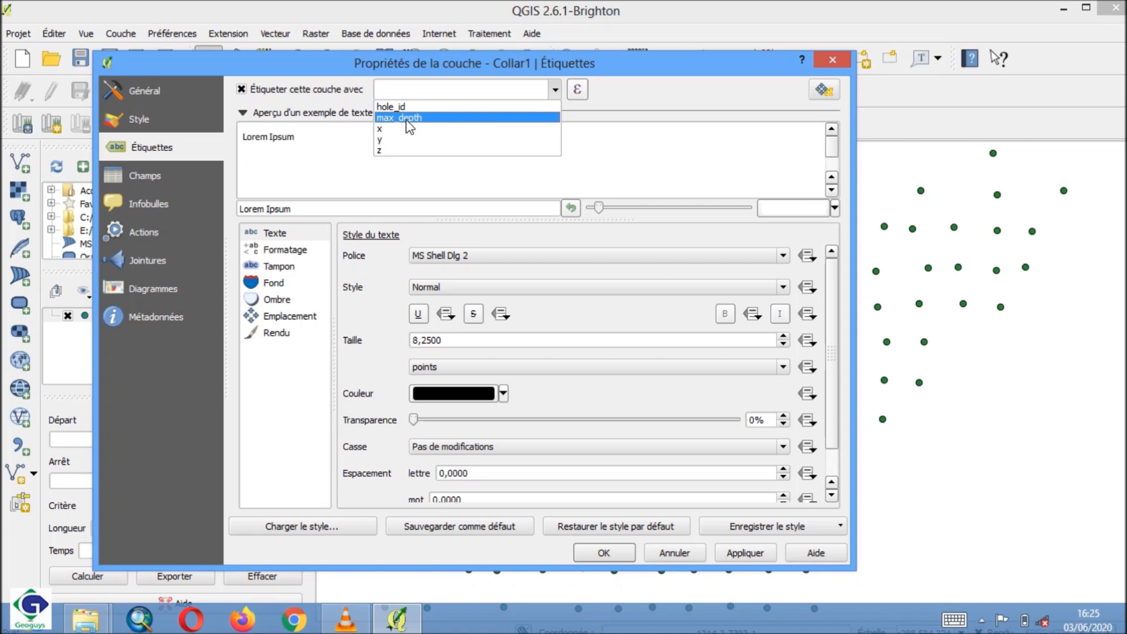
{"action": "left_click", "coordinate": [396, 108]}
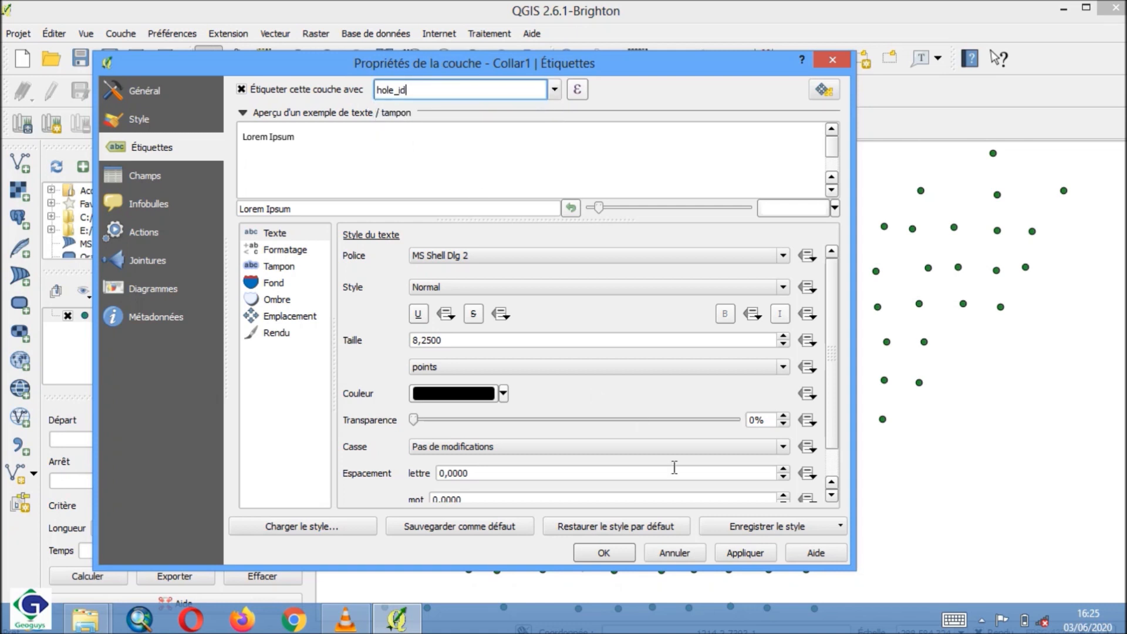
{"action": "left_click", "coordinate": [734, 552]}
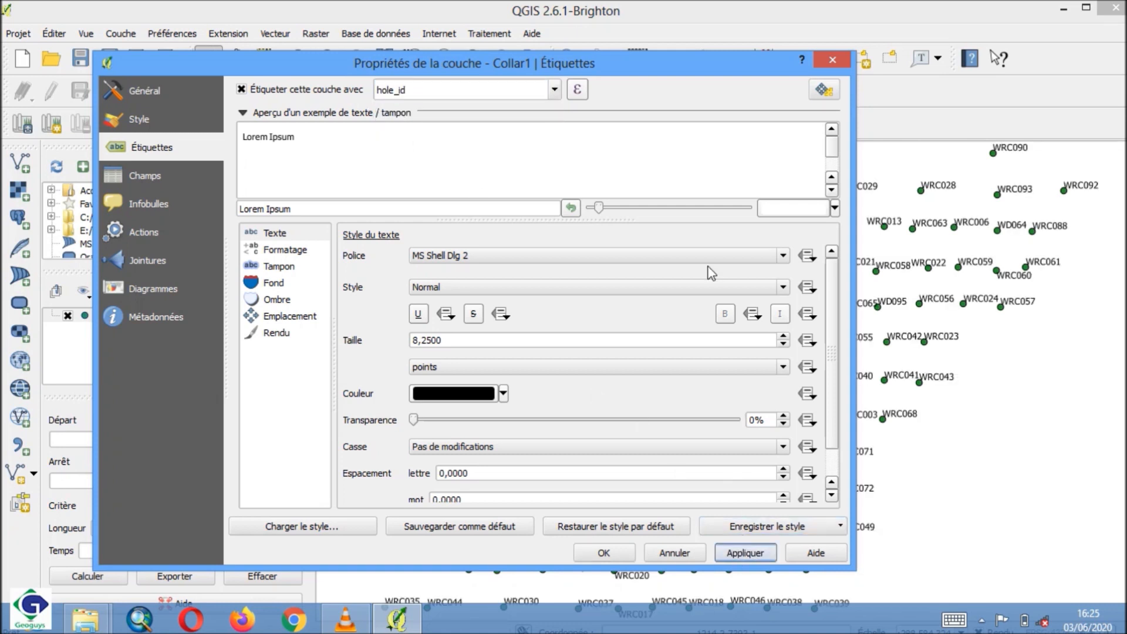
{"action": "left_click_drag", "start_coordinate": [696, 67], "coordinate": [511, 51]}
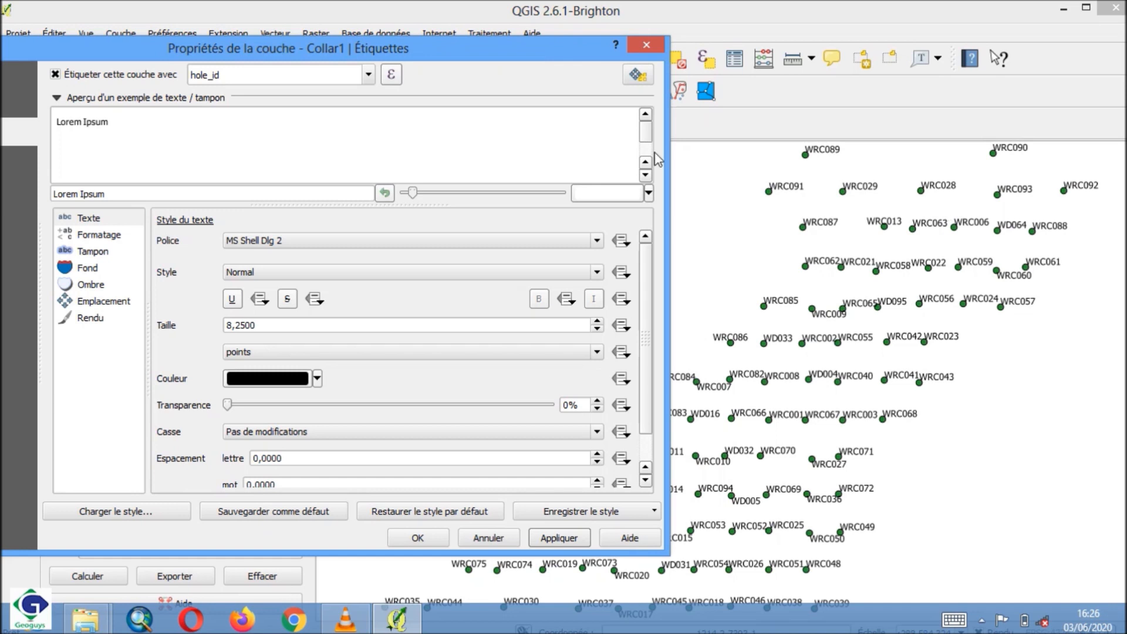
{"action": "left_click_drag", "start_coordinate": [451, 55], "coordinate": [673, 69]}
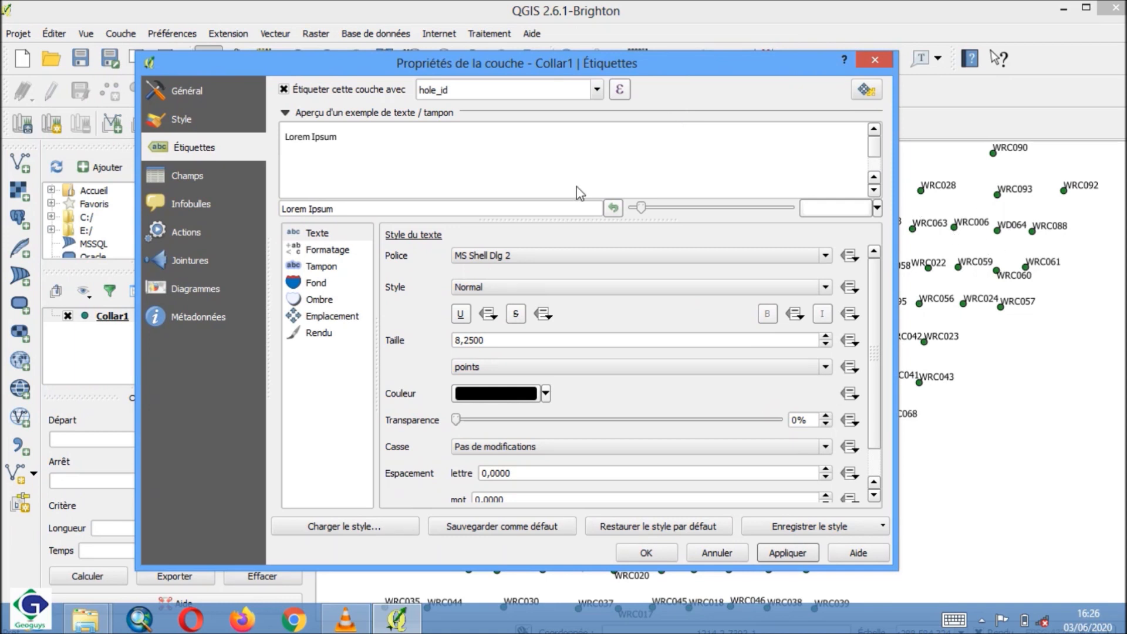
- Change the shape of the Collar1 layer's simple marker symbol to a diamond
{"action": "left_click", "coordinate": [226, 125]}
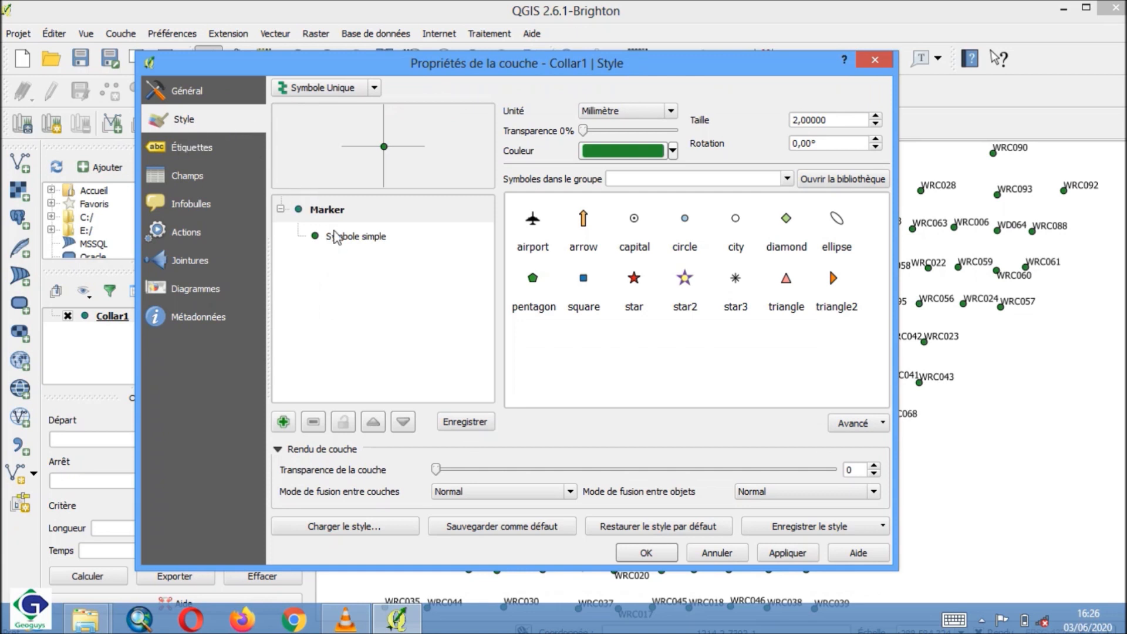
{"action": "left_click", "coordinate": [342, 245]}
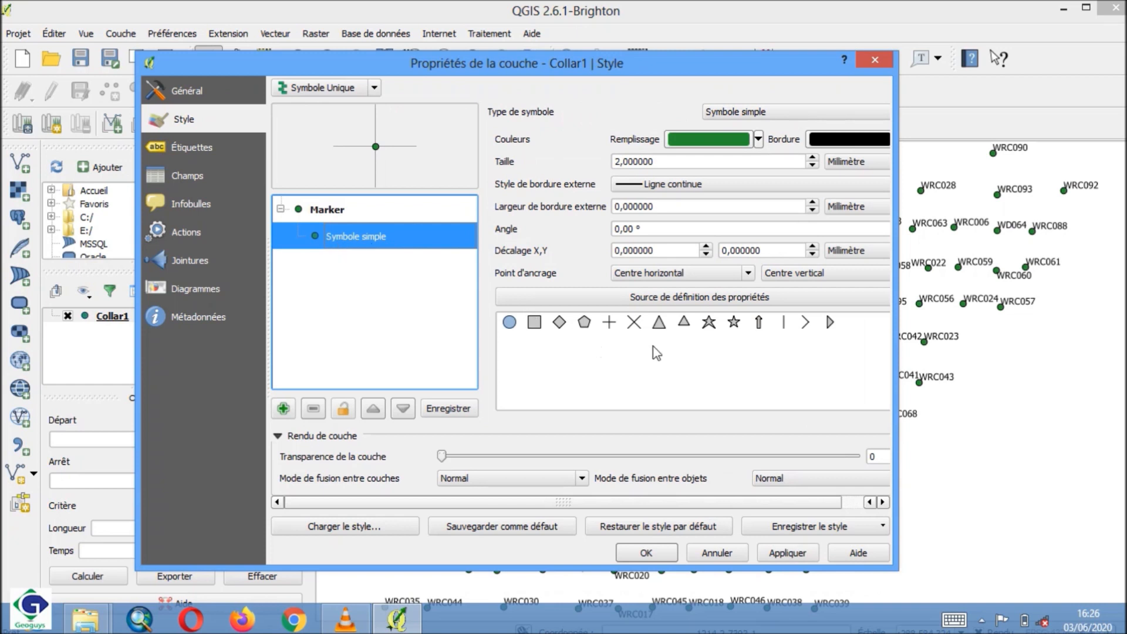
{"action": "left_click", "coordinate": [559, 328]}
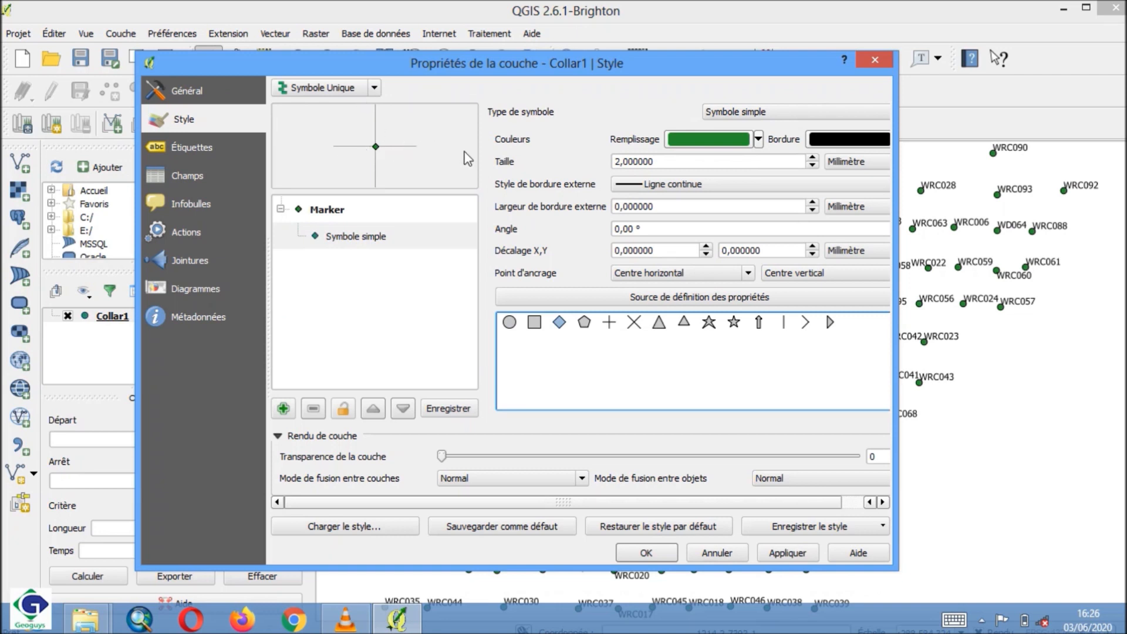
- Give the Collar1 diamond marker a magenta fill and set its size to 3 mm
{"action": "left_click", "coordinate": [758, 140]}
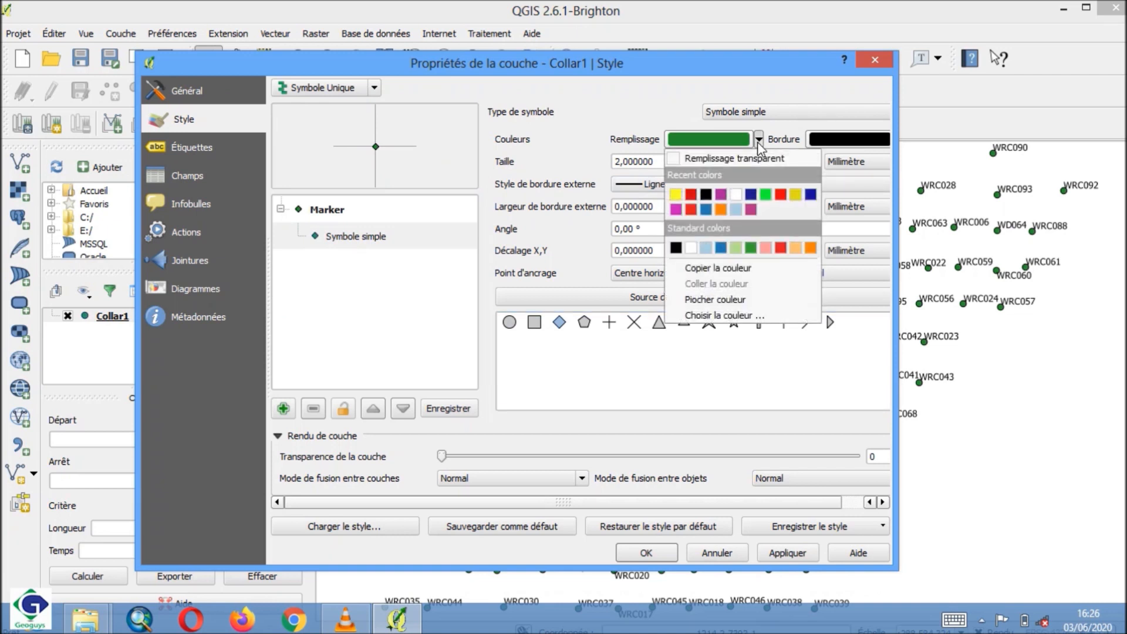
{"action": "left_click", "coordinate": [721, 195]}
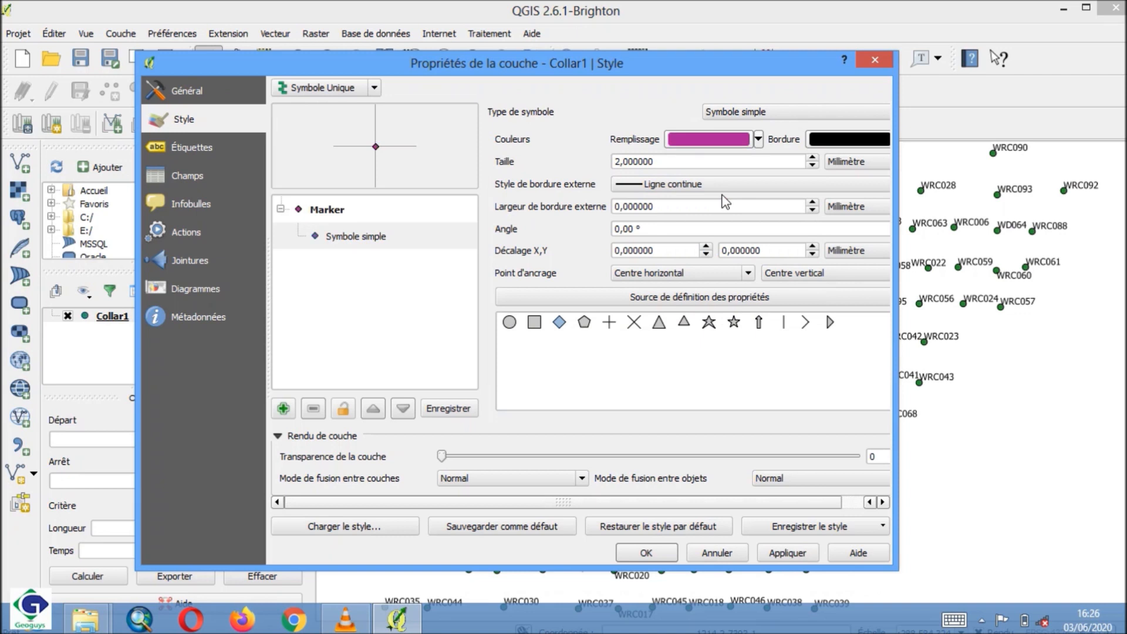
{"action": "left_click", "coordinate": [621, 161]}
{"action": "key", "text": "BackSpace"}
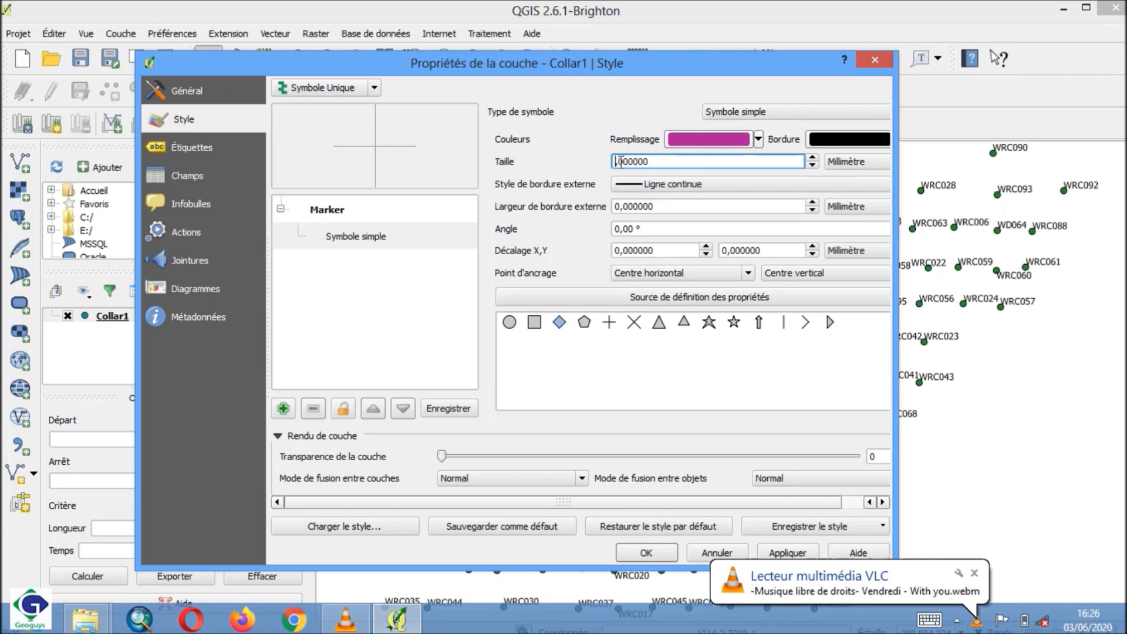
{"action": "type", "text": "3"}
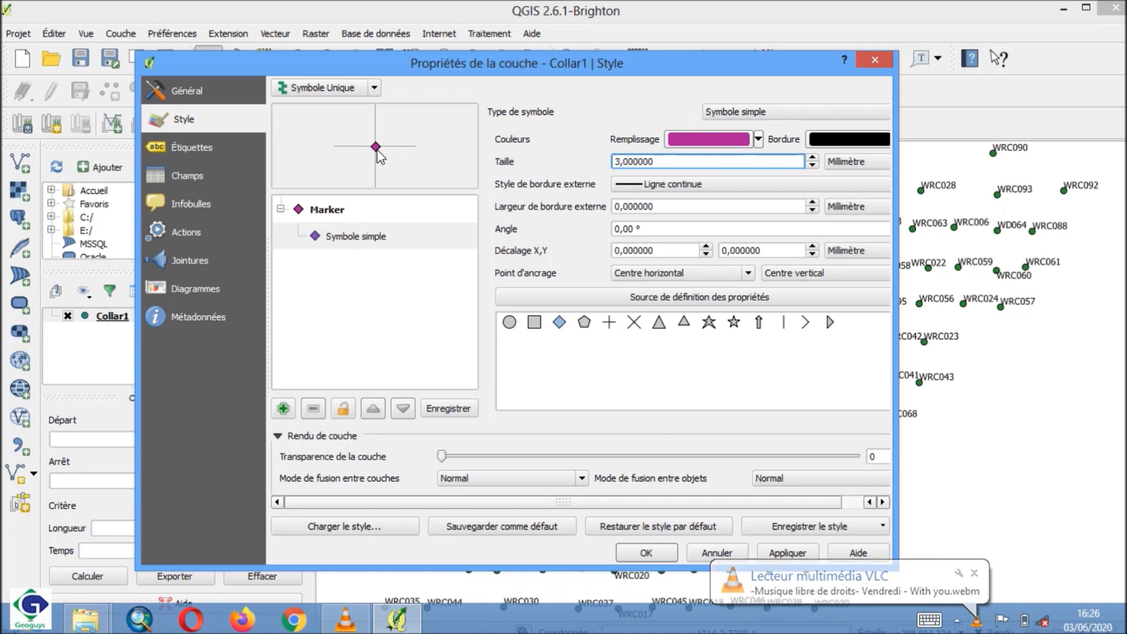
- Set the marker's outer border style to Pas de ligne, then apply and accept the Collar1 style
{"action": "left_click", "coordinate": [697, 186]}
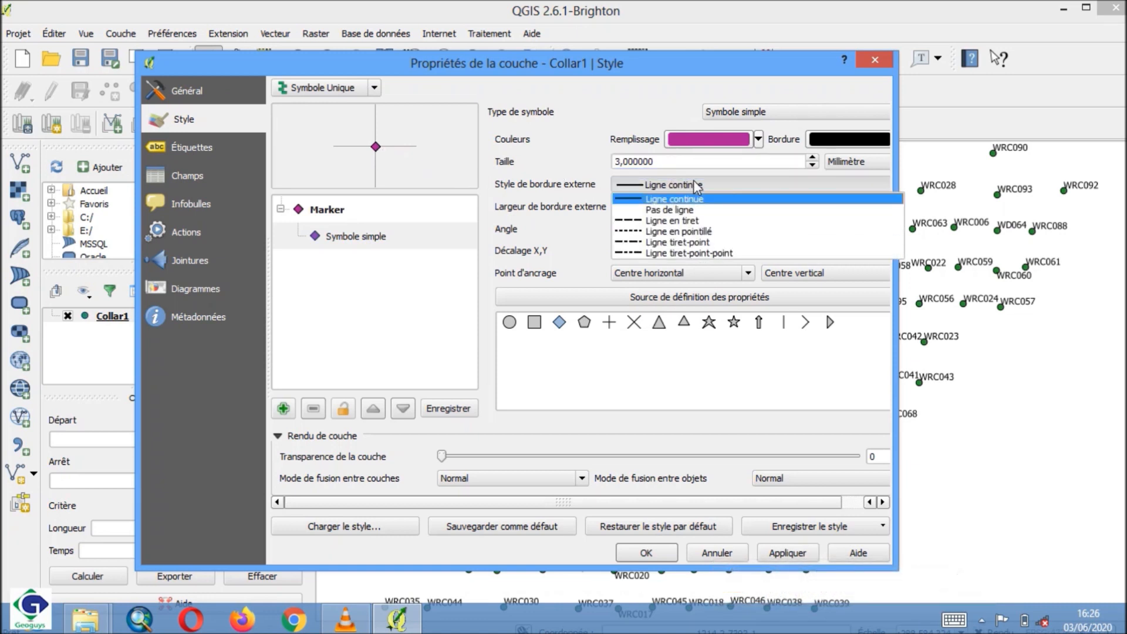
{"action": "left_click", "coordinate": [696, 210]}
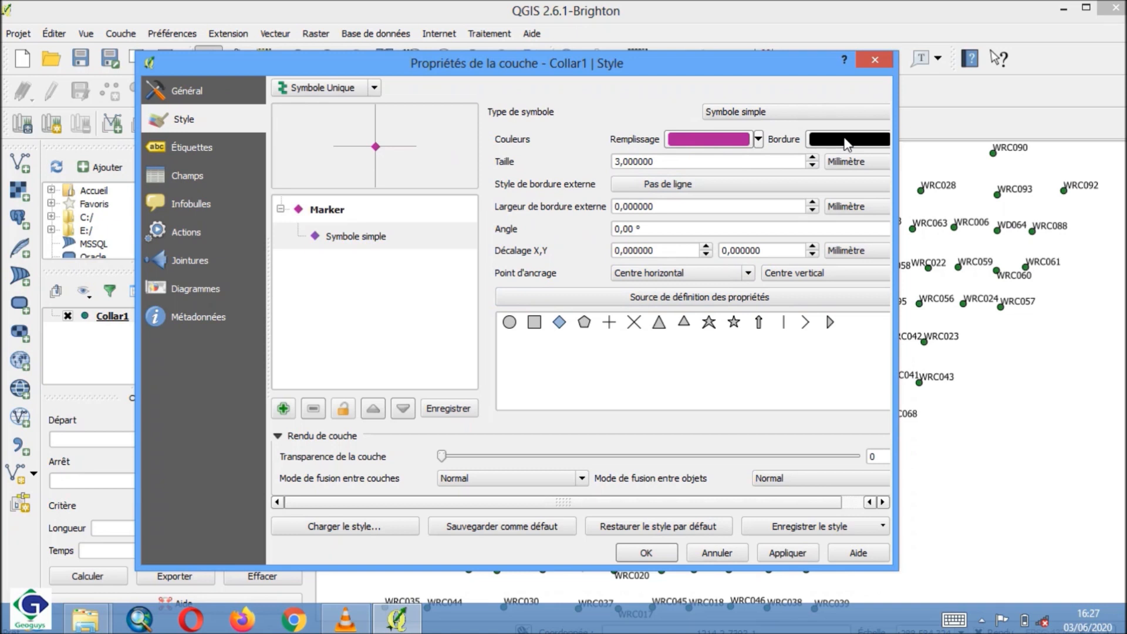
{"action": "left_click", "coordinate": [789, 552]}
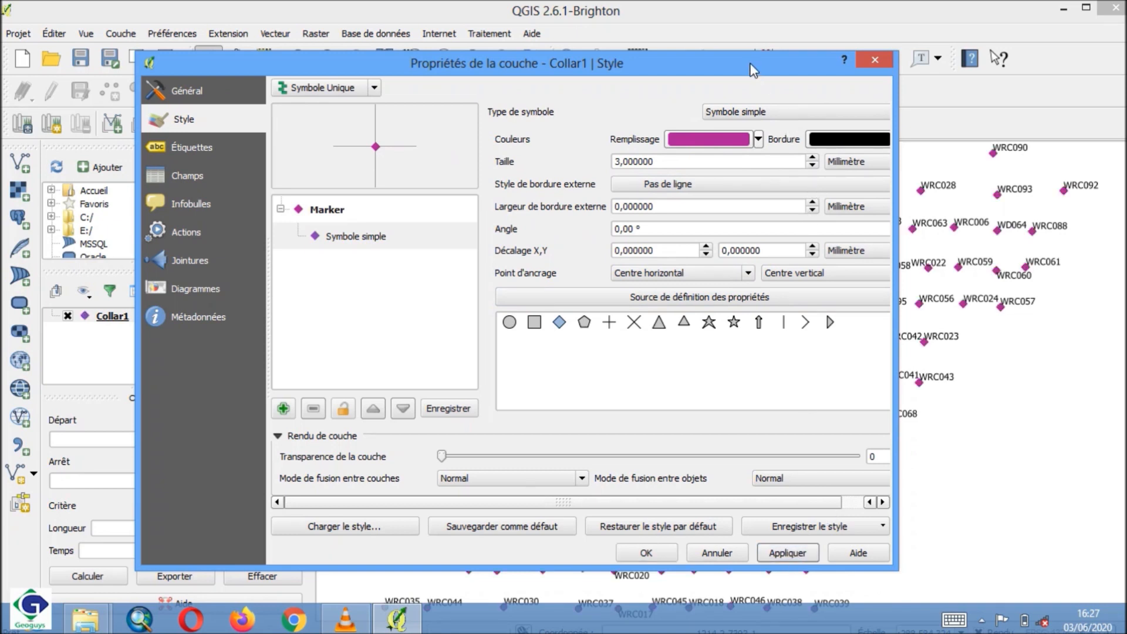
{"action": "left_click_drag", "start_coordinate": [751, 71], "coordinate": [652, 71]}
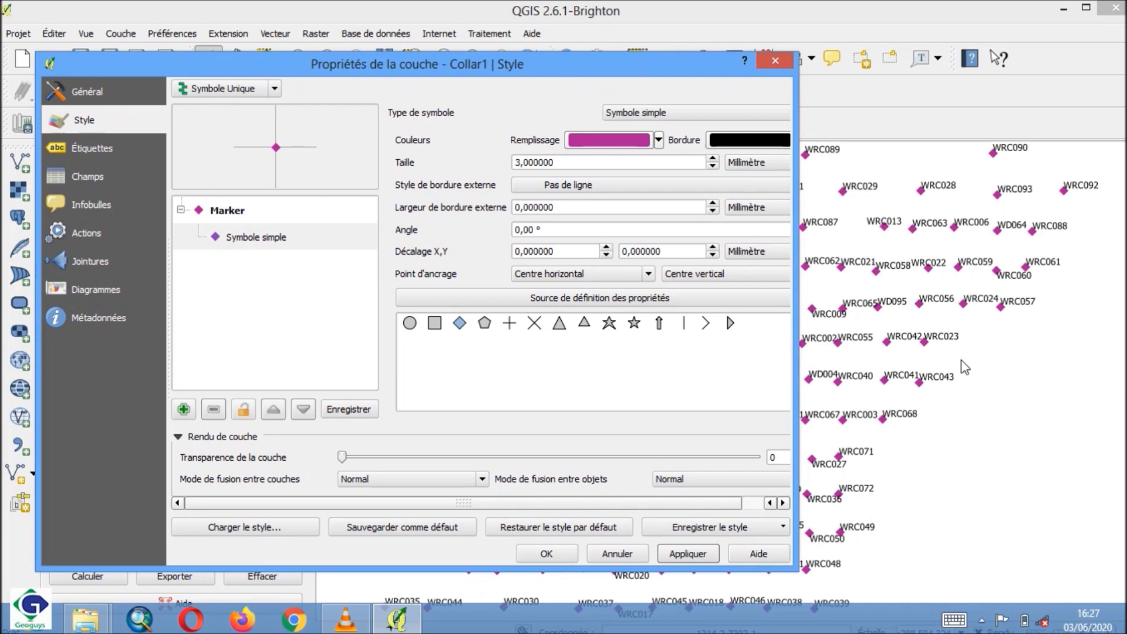
{"action": "left_click", "coordinate": [547, 554]}
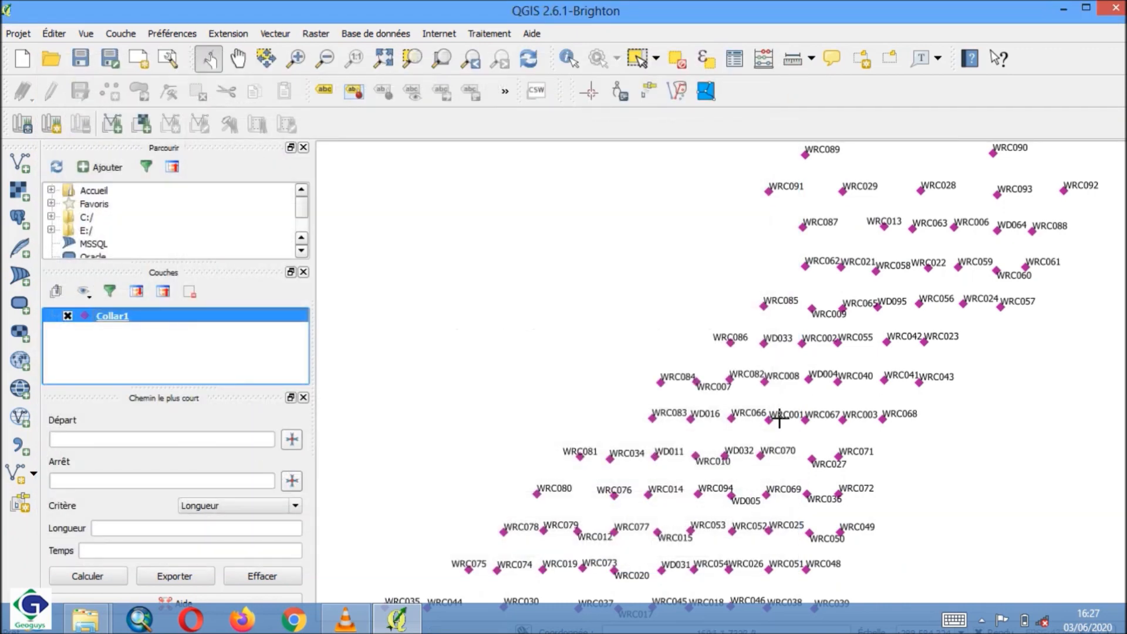